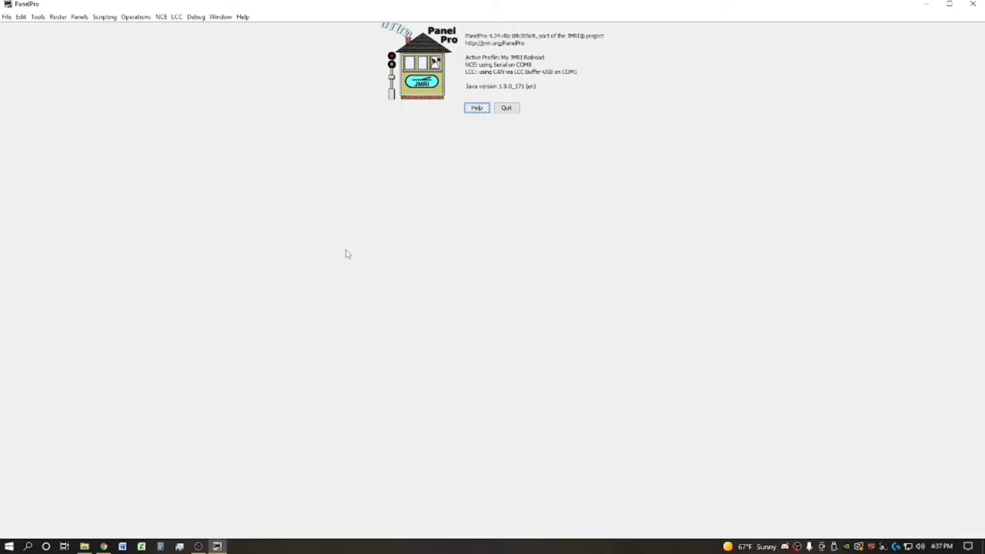
Step: Open the Operations > Locomotives window to show the empty locomotive roster
click(136, 16)
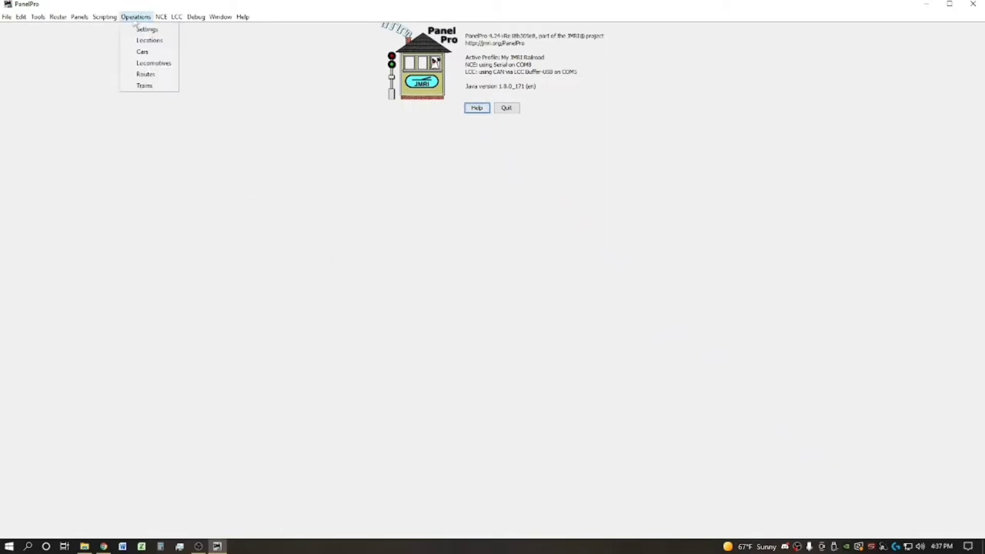
click(142, 63)
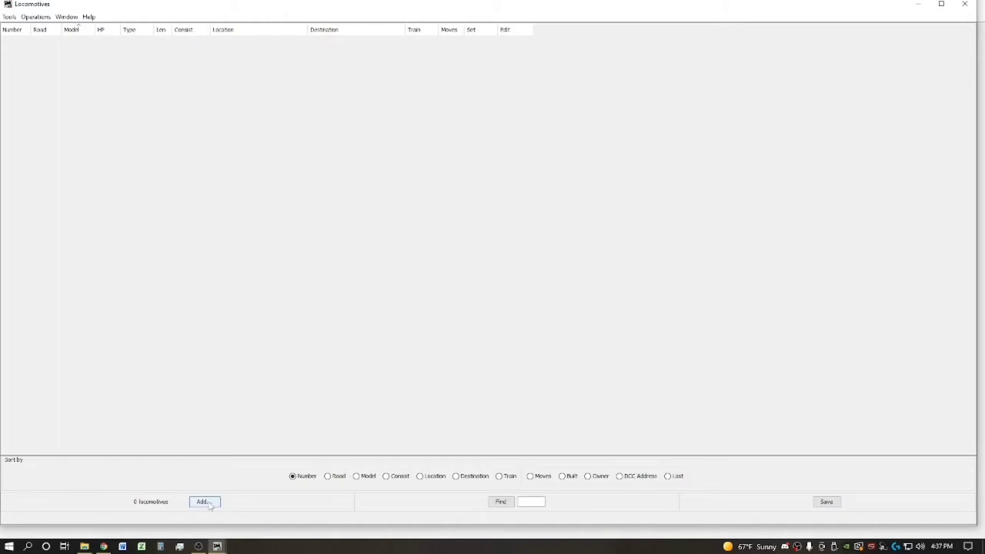
Step: Add a new locomotive with road name RI and road number 742
click(203, 502)
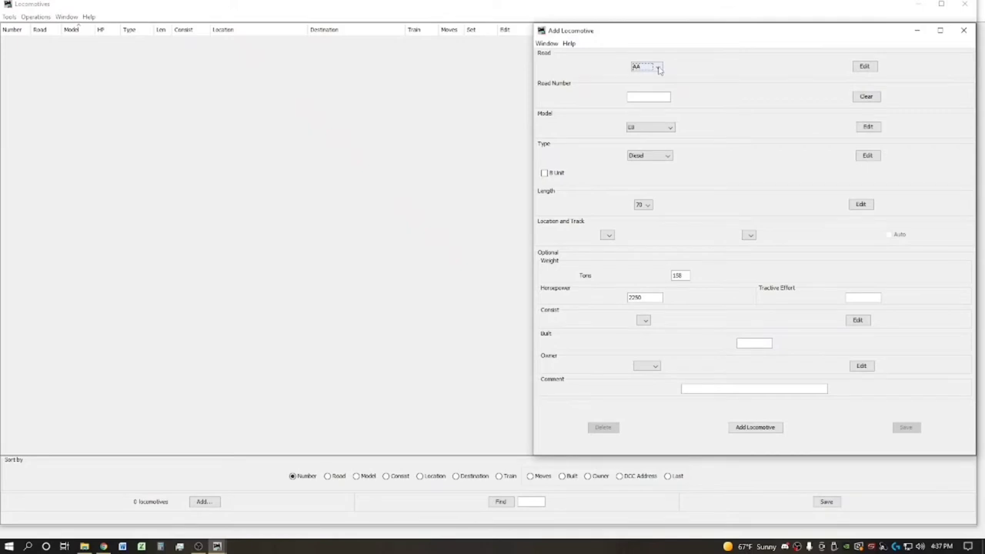
click(658, 69)
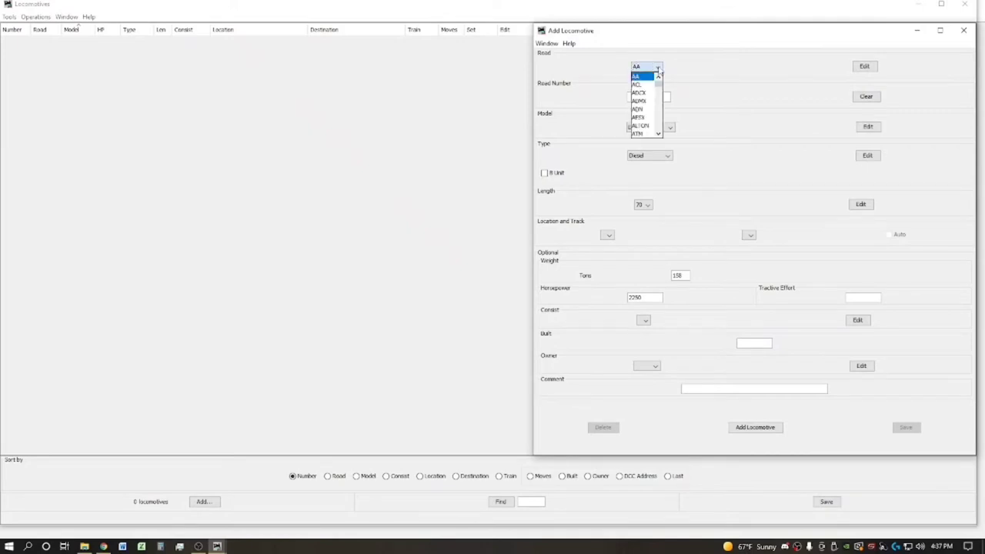
key(r)
key(i)
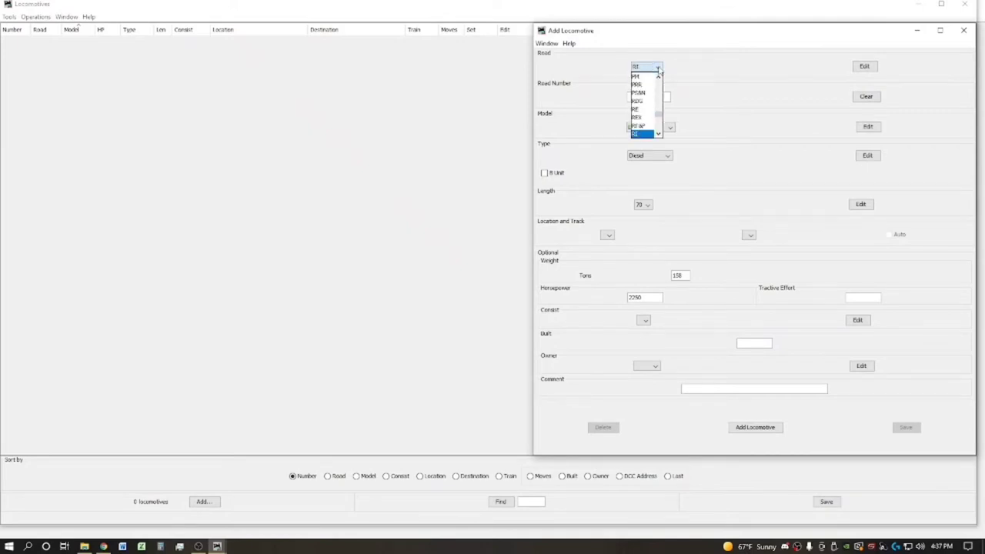
click(642, 134)
click(645, 98)
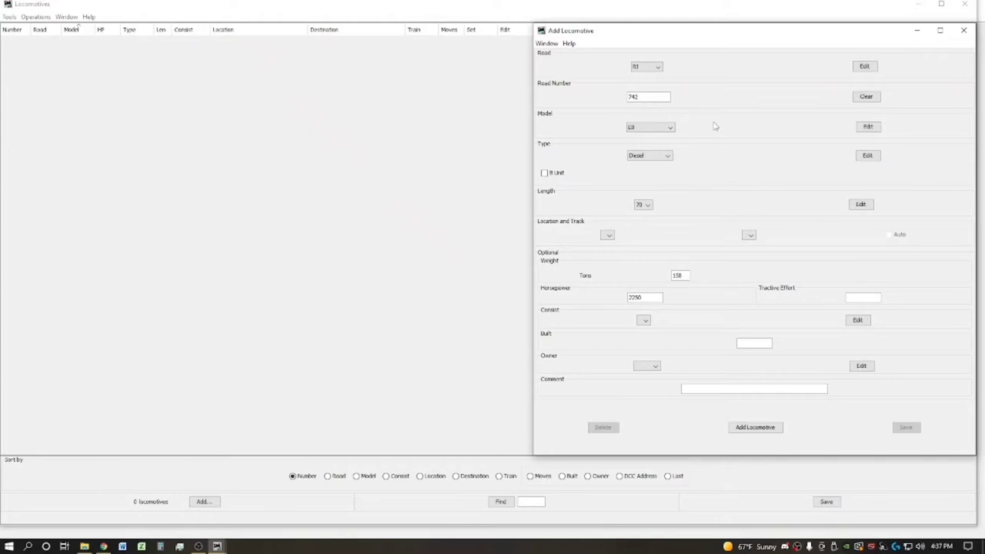
Step: Select model RS1, which fills in length 51, 124 tons and 1000 horsepower
click(671, 128)
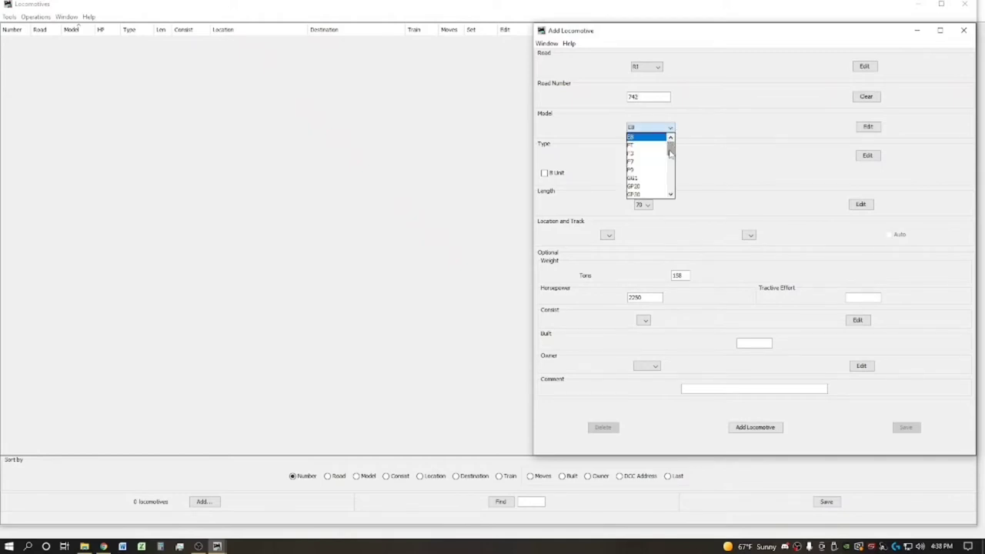
drag(669, 154, 669, 172)
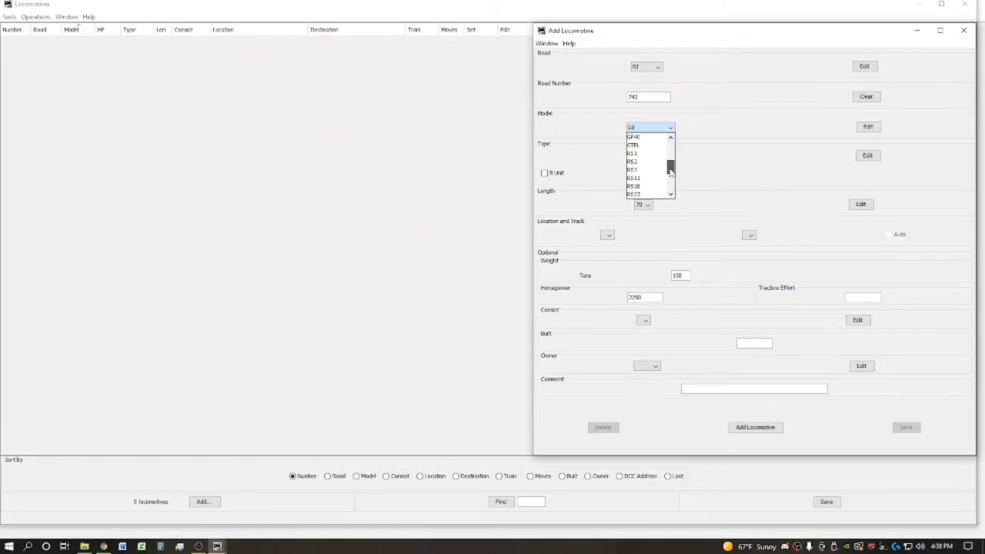
click(643, 153)
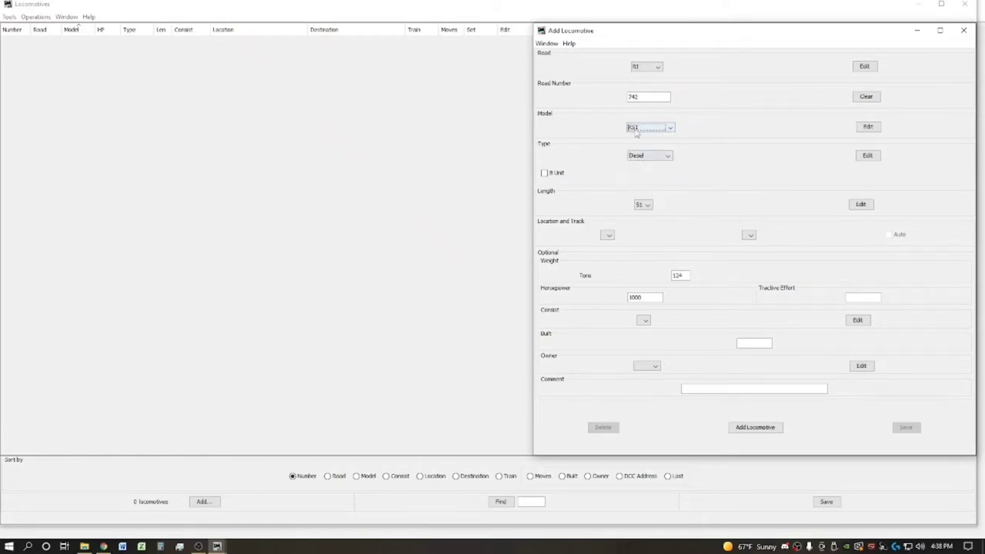
click(650, 155)
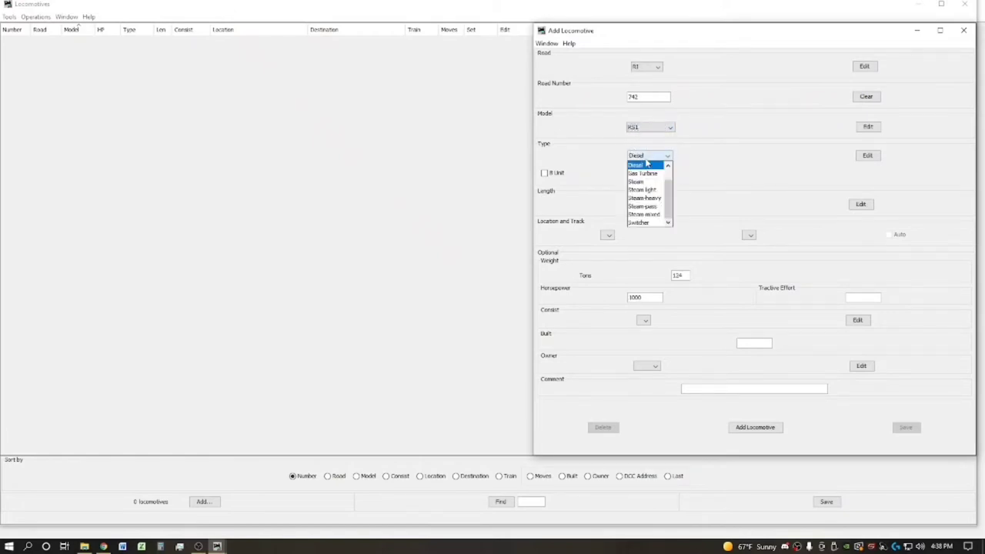
scroll(668, 181, up, 2)
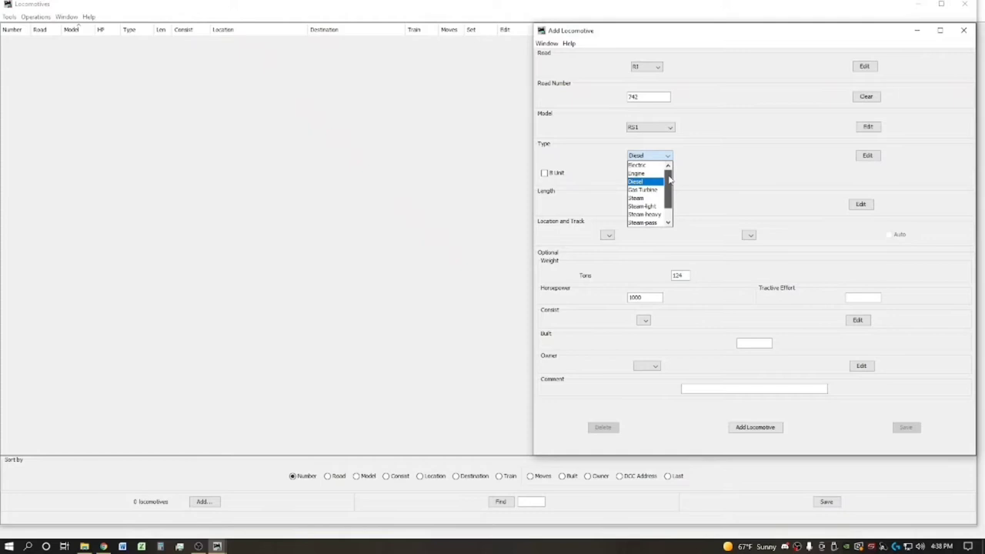
drag(668, 178, 668, 203)
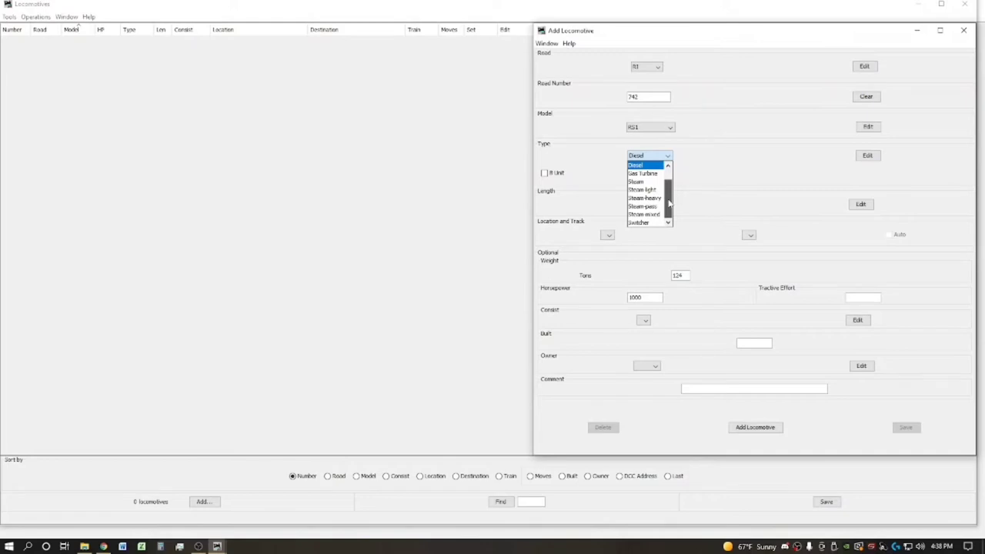
drag(669, 202, 669, 173)
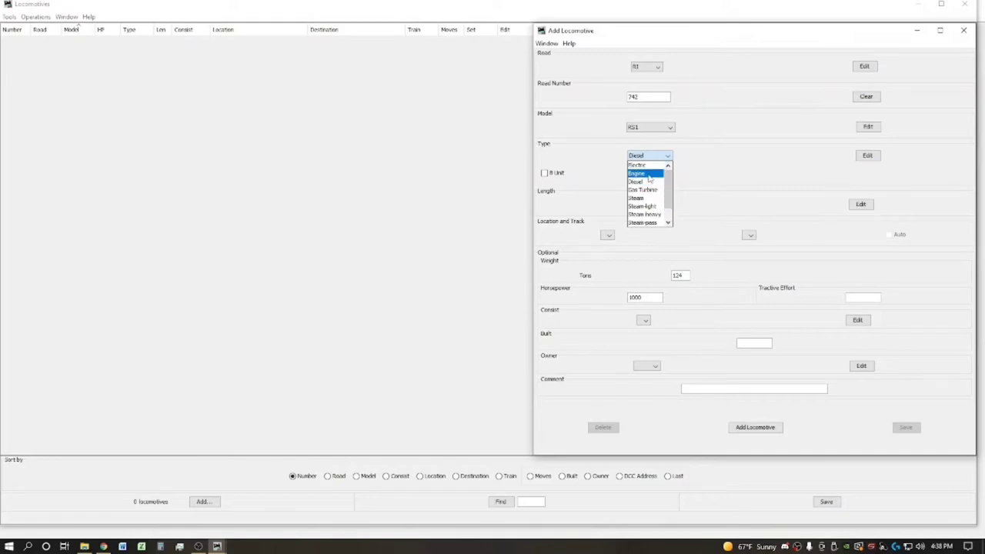
click(645, 181)
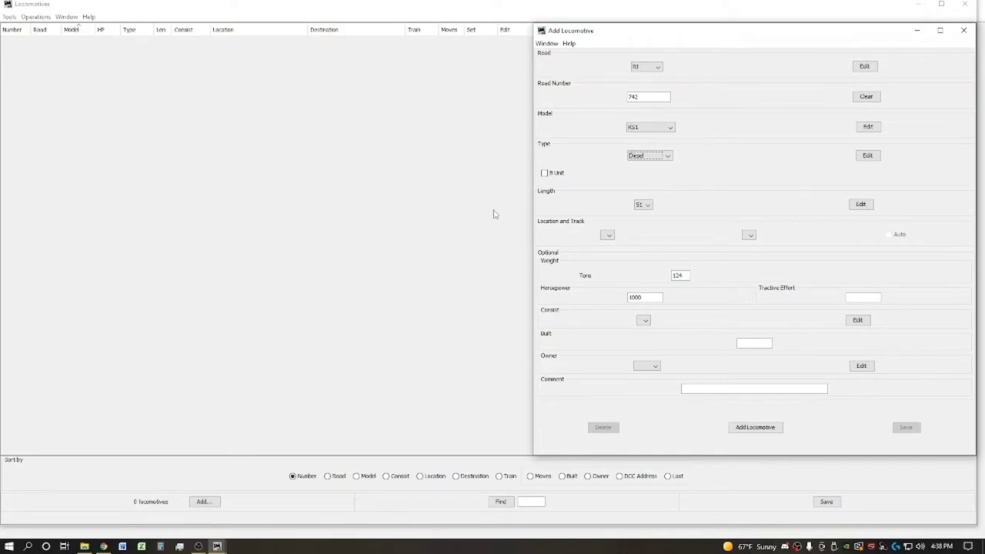
Step: Search Google for 'Alco RS1' in Chrome
click(105, 546)
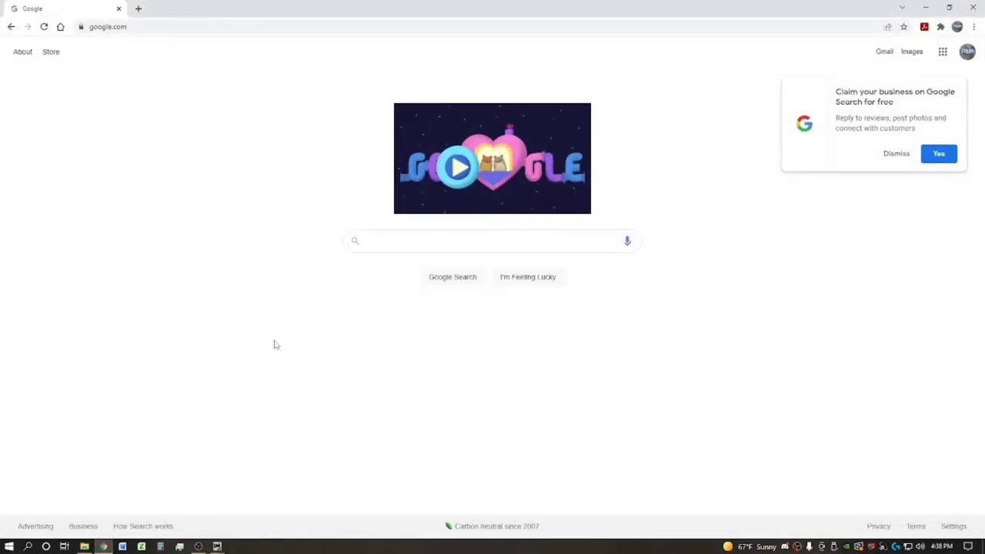
text(Alc)
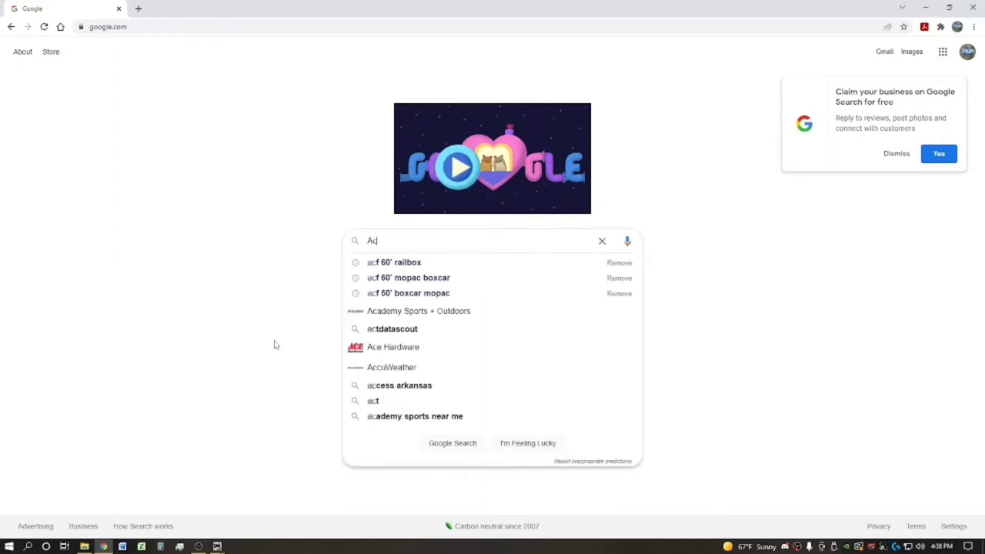
key(BackSpace)
text(lco RS)
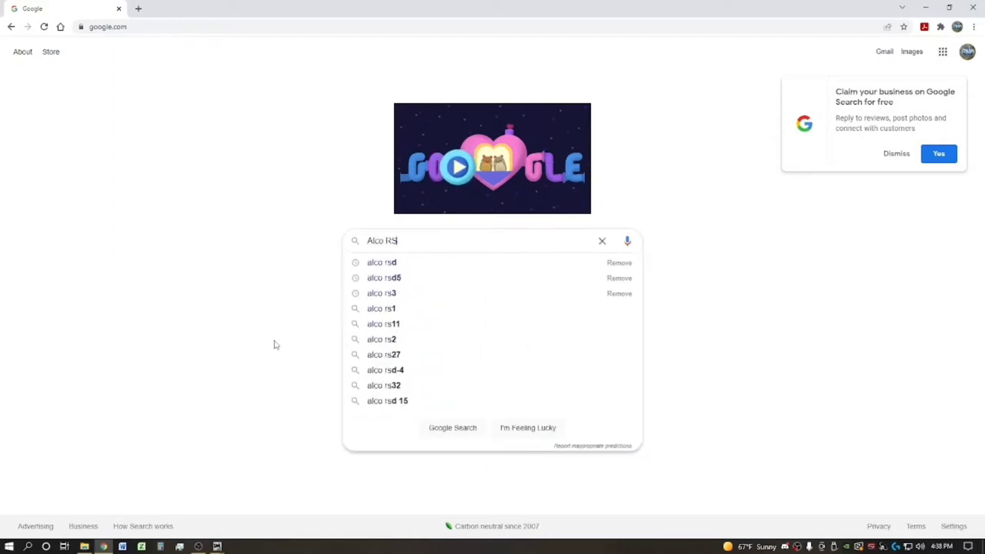
text(1)
key(Return)
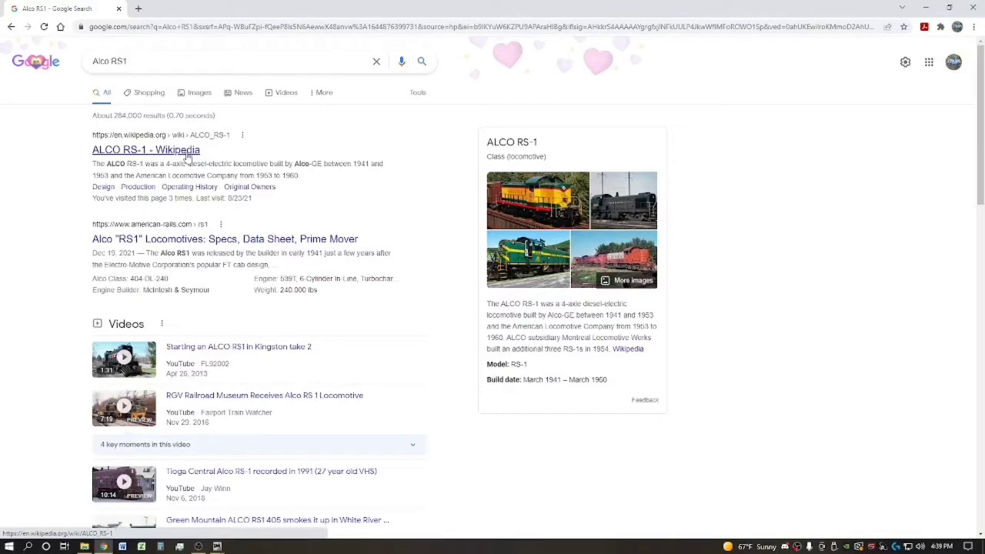
Step: Find and highlight the Rock Island 742-745 row, built 5/1943, in The Diesel Shop RS1 roster
scroll(325, 190, down, 4)
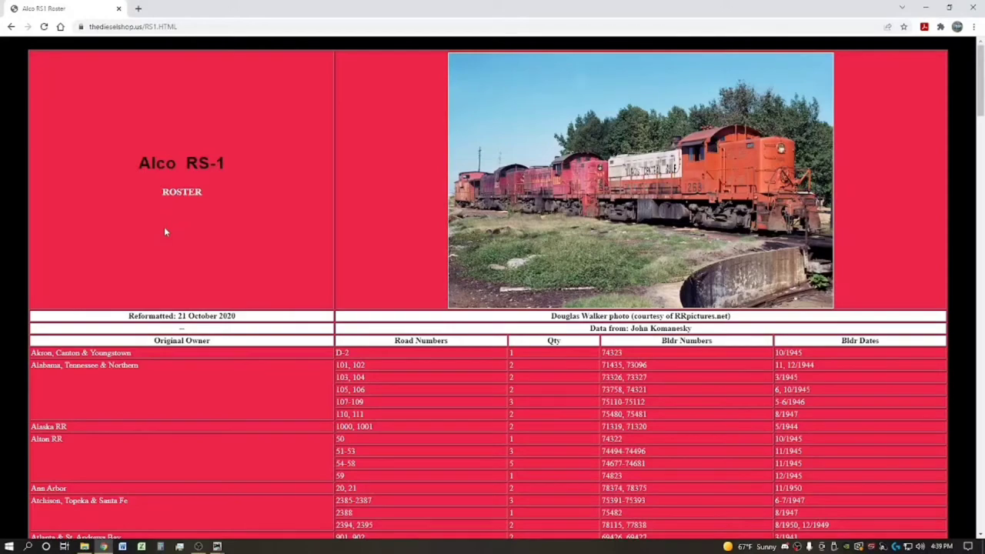
scroll(164, 227, down, 10)
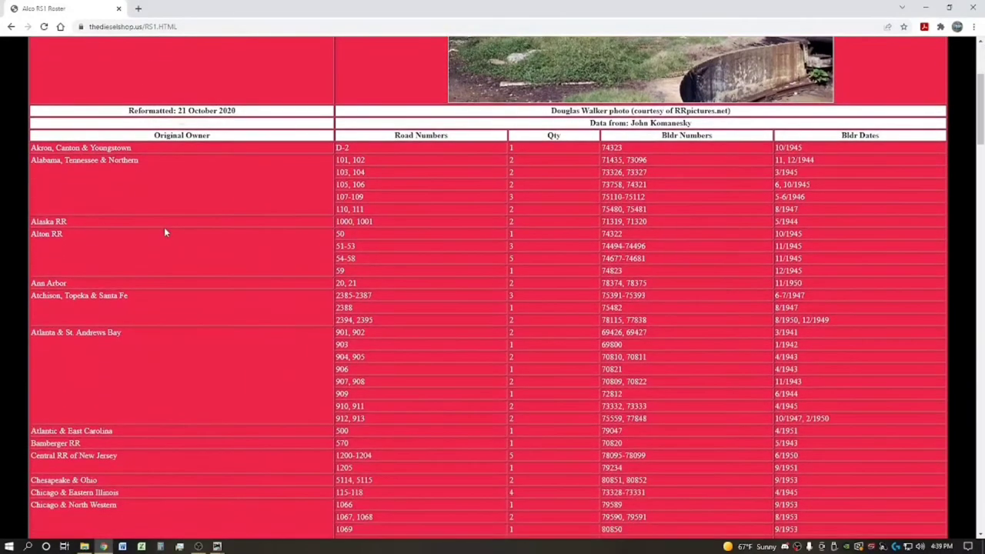
scroll(164, 232, down, 5)
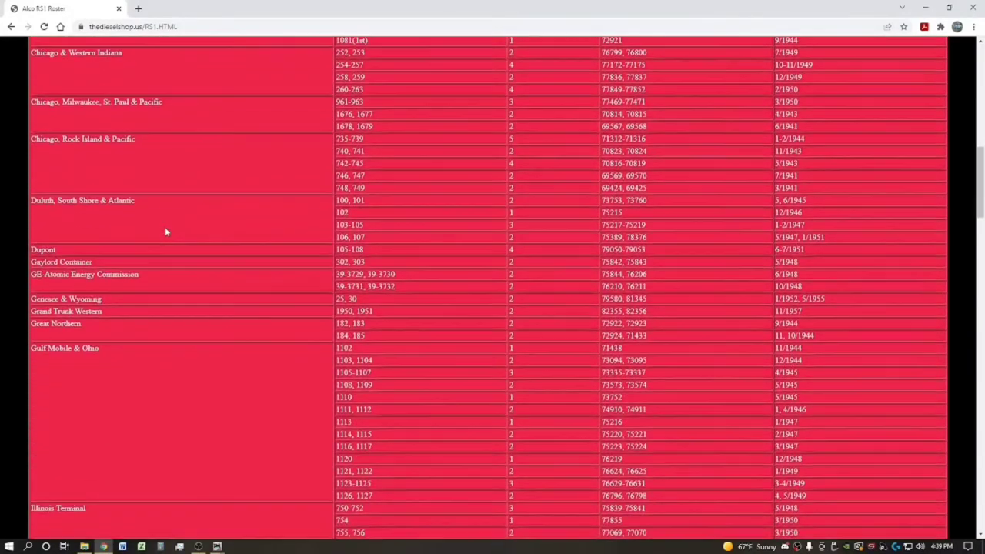
scroll(165, 232, down, 8)
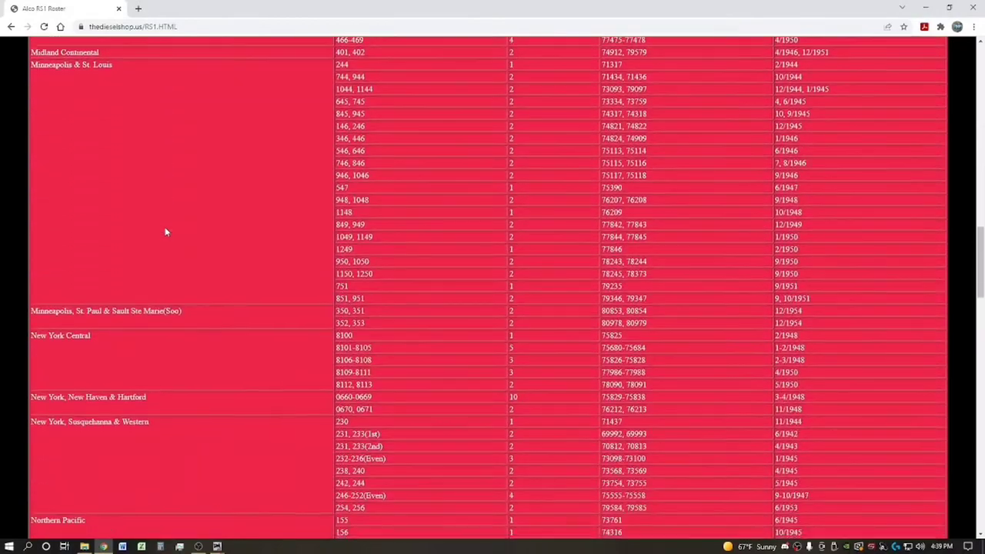
scroll(165, 230, up, 2)
scroll(164, 231, up, 12)
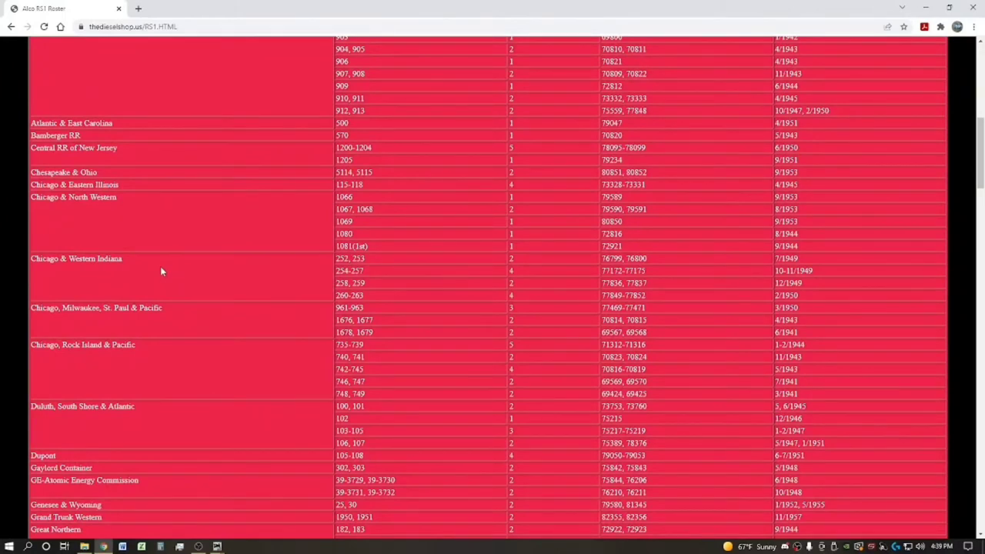
drag(98, 344, 173, 348)
drag(780, 381, 805, 366)
Step: Back in PanelPro, enter 5/43 as the locomotive's Built date
click(925, 7)
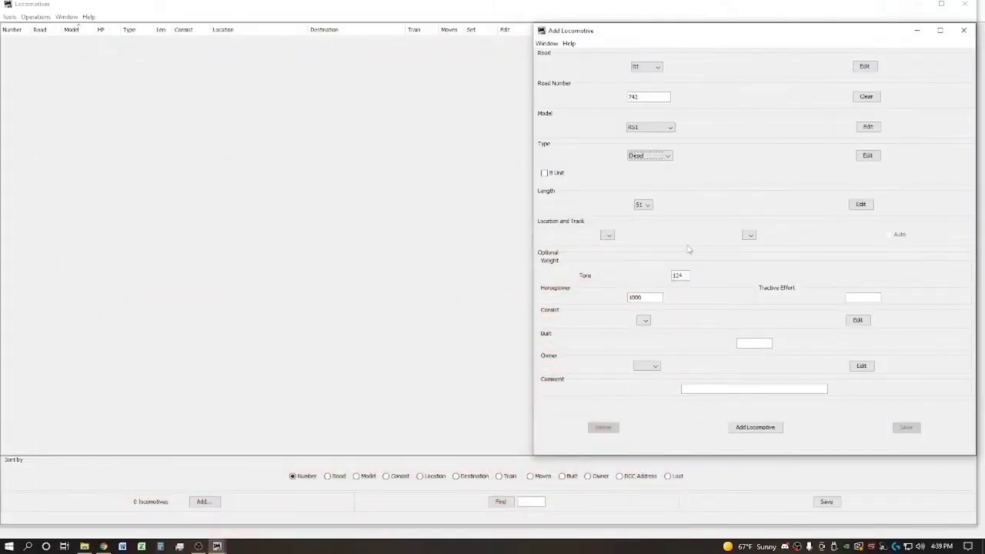
click(748, 343)
text(5)
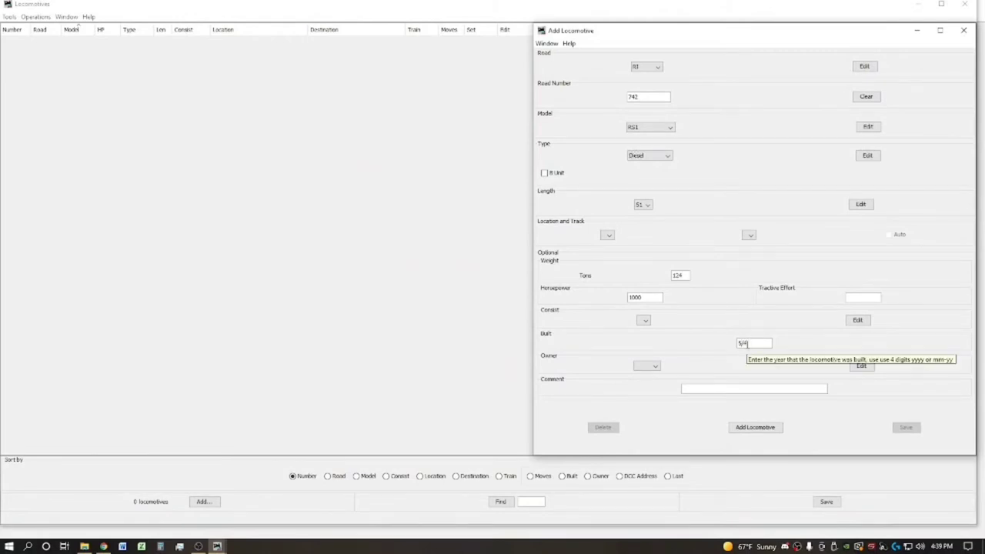
text(/43)
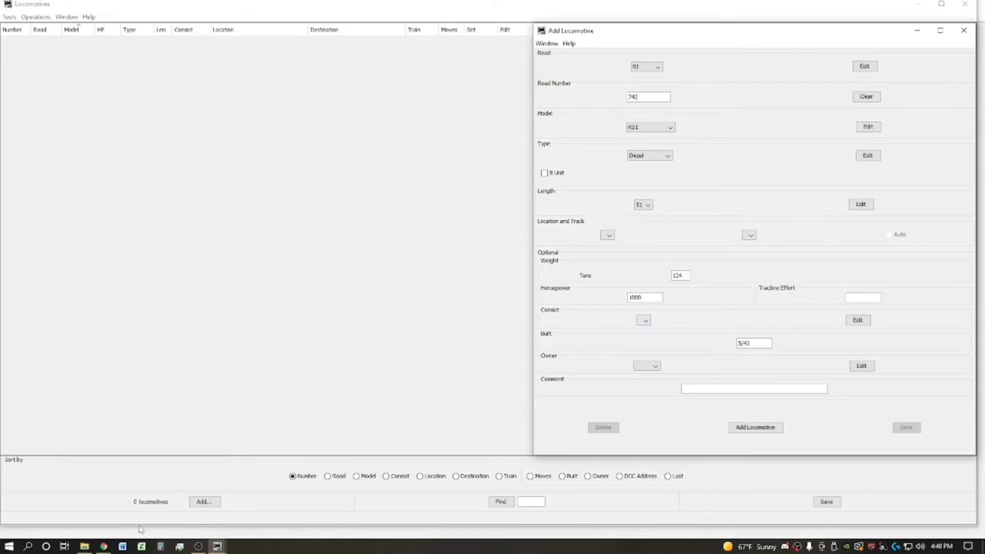
Step: Return to the Alco RS1 results and open the ALCO RS-1 Wikipedia article's specifications
click(104, 546)
scroll(370, 408, down, 5)
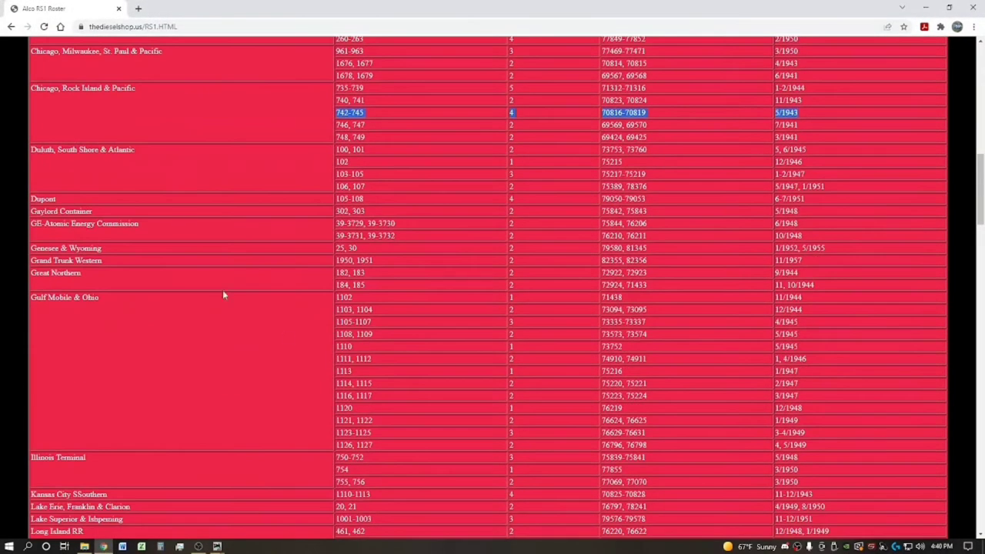
click(10, 26)
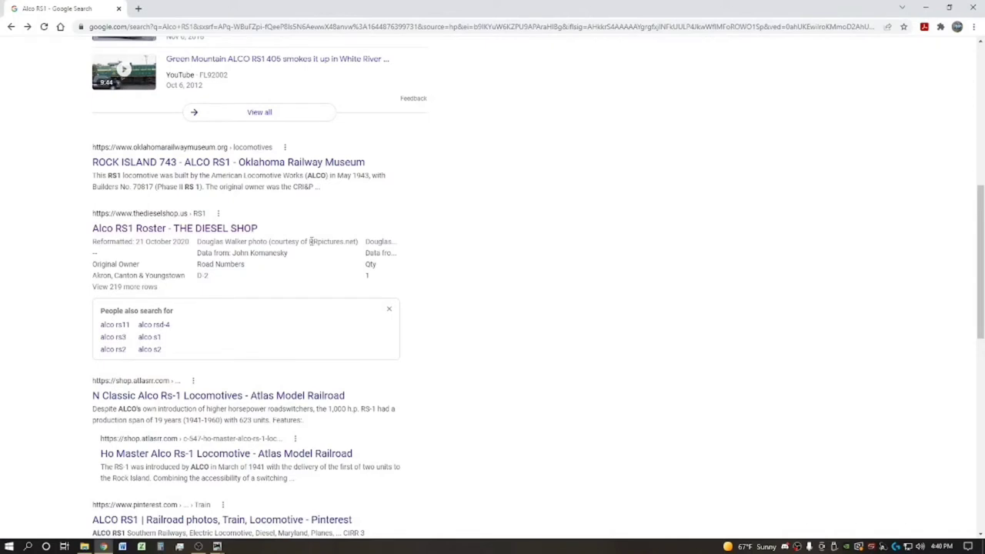
scroll(310, 241, up, 6)
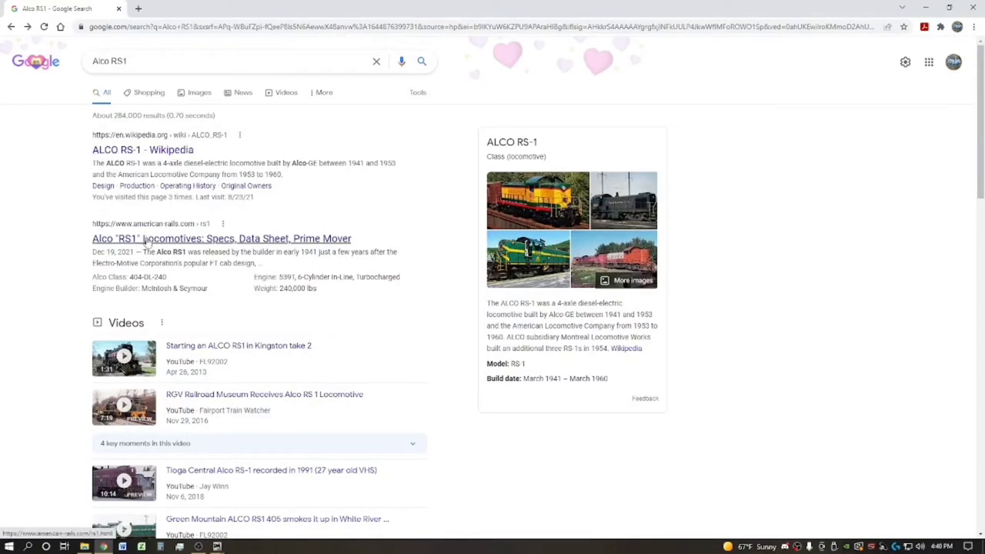
click(154, 151)
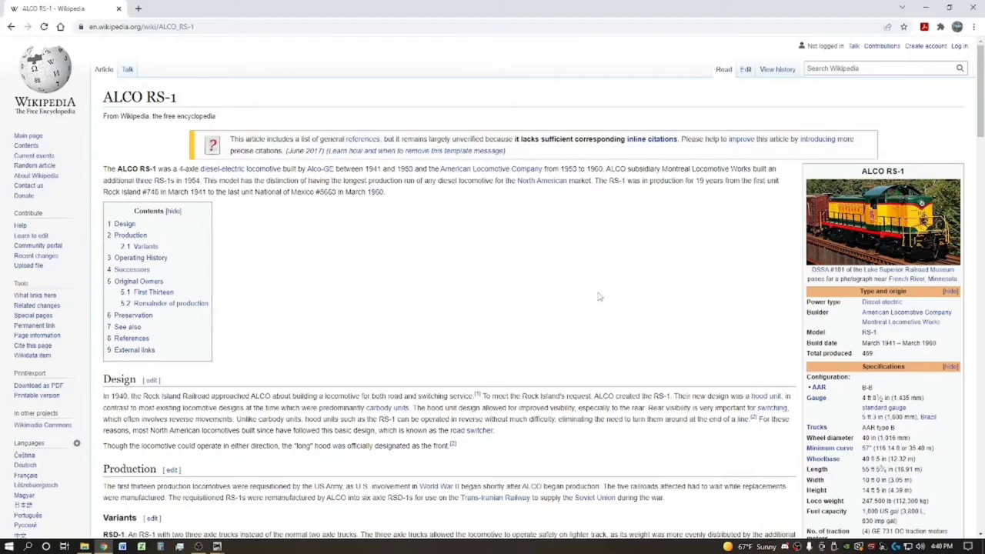
scroll(599, 296, down, 3)
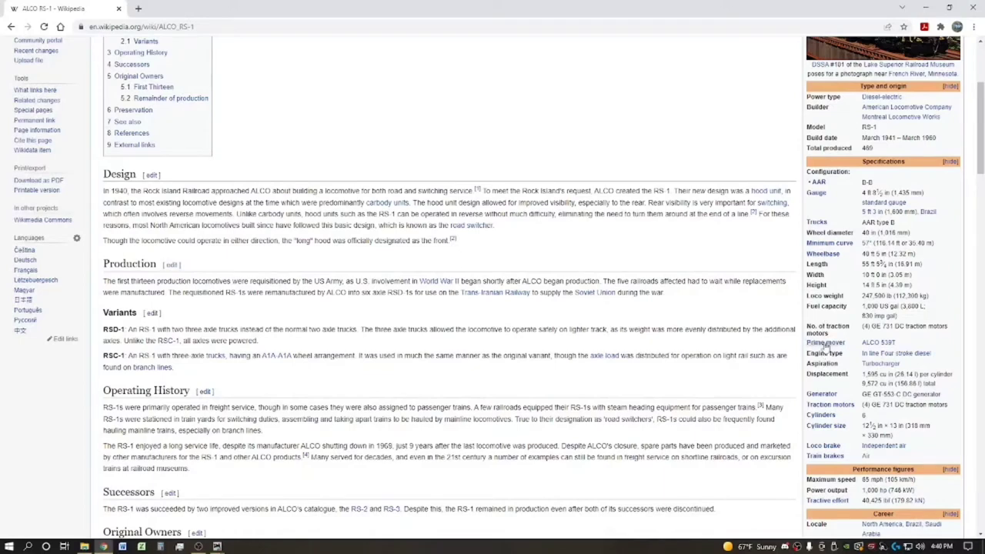
mouse_move(874, 349)
mouse_move(217, 546)
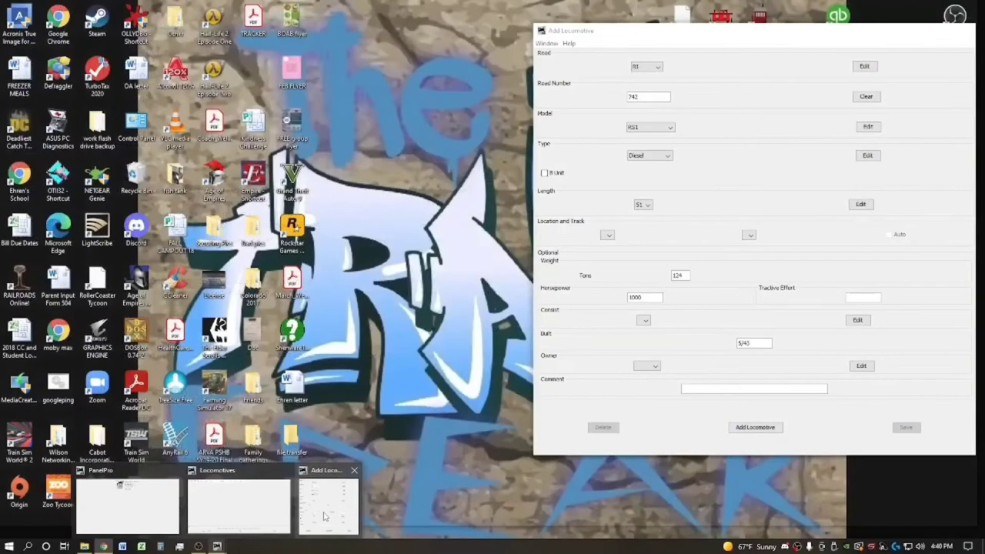
Step: Set the locomotive length to 56, then highlight the 247,500 lb loco weight in the article
click(324, 517)
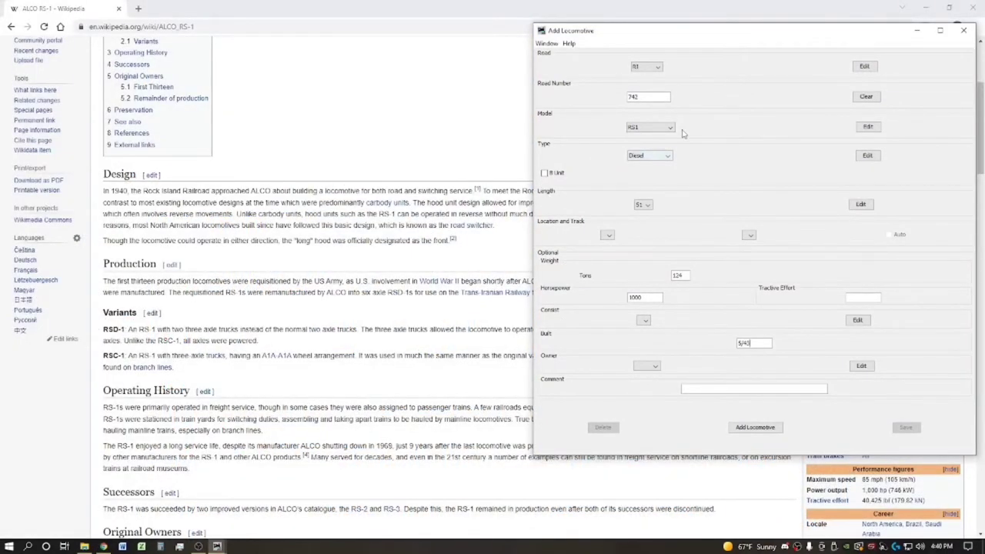
drag(702, 35, 515, 46)
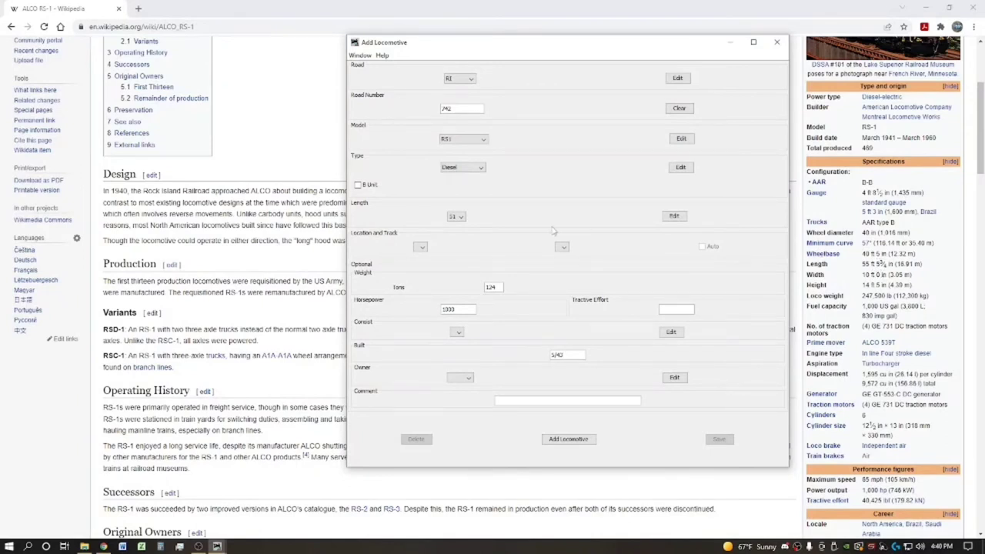
click(460, 217)
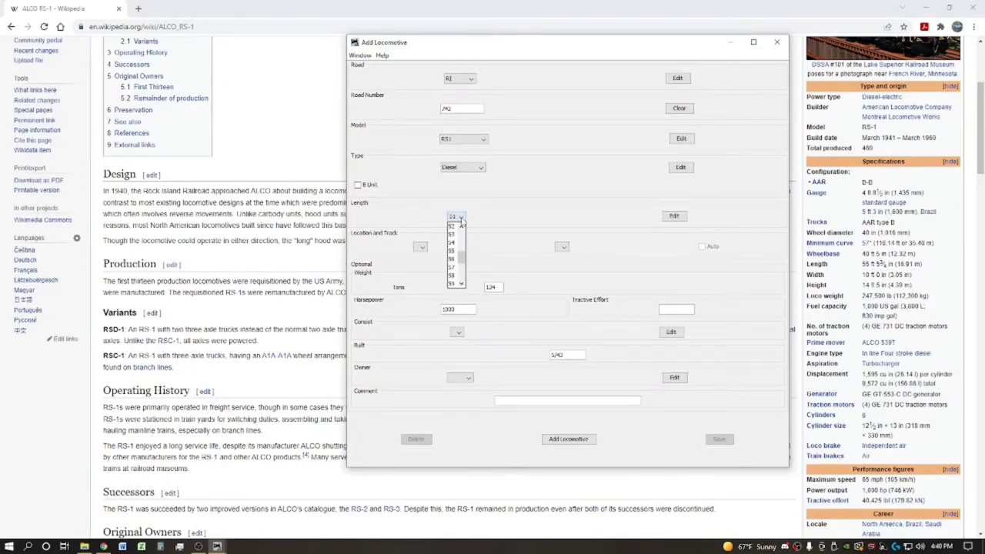
click(453, 260)
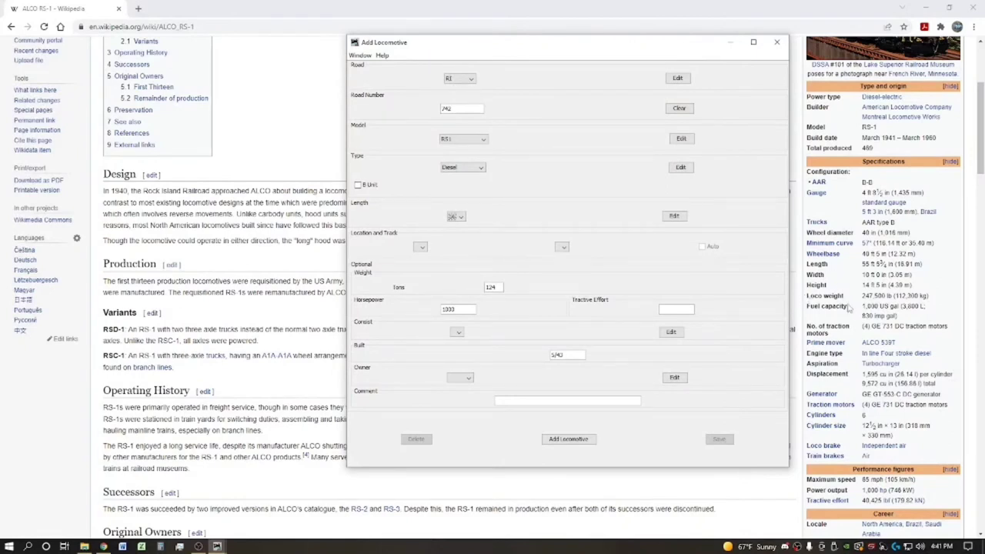
drag(861, 296, 890, 296)
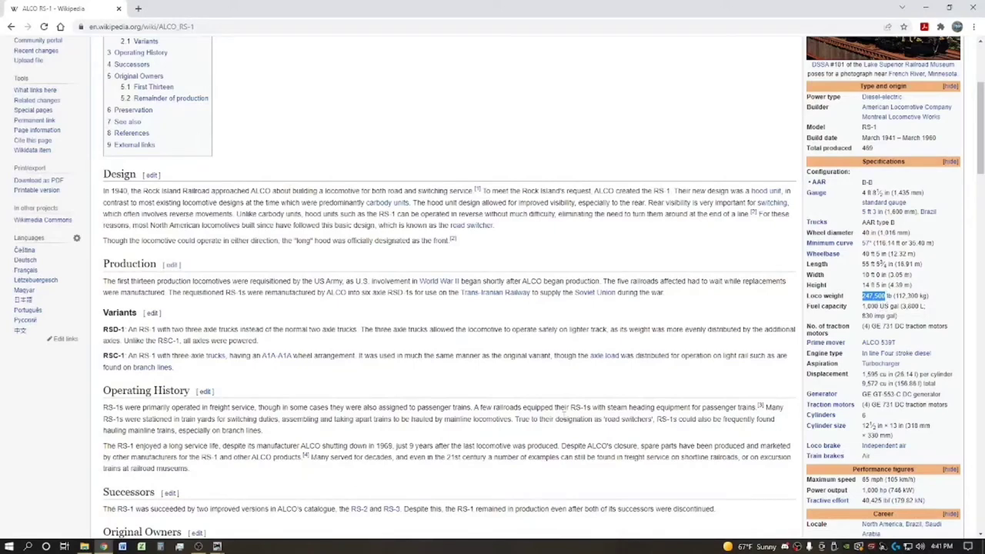
Step: Compute 247,500 ÷ 2000 = 123.75 tons in Calculator
click(160, 547)
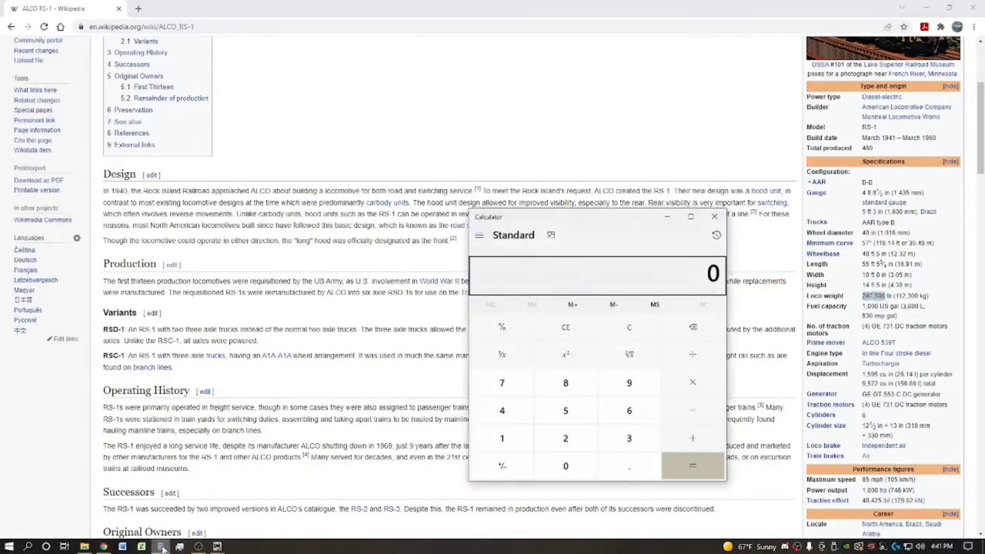
text(247)
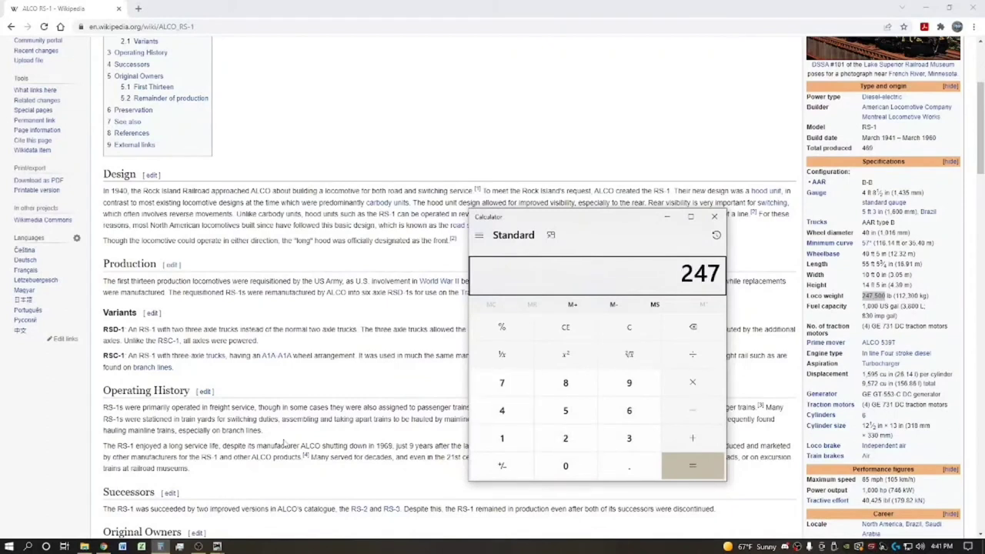
text(,500)
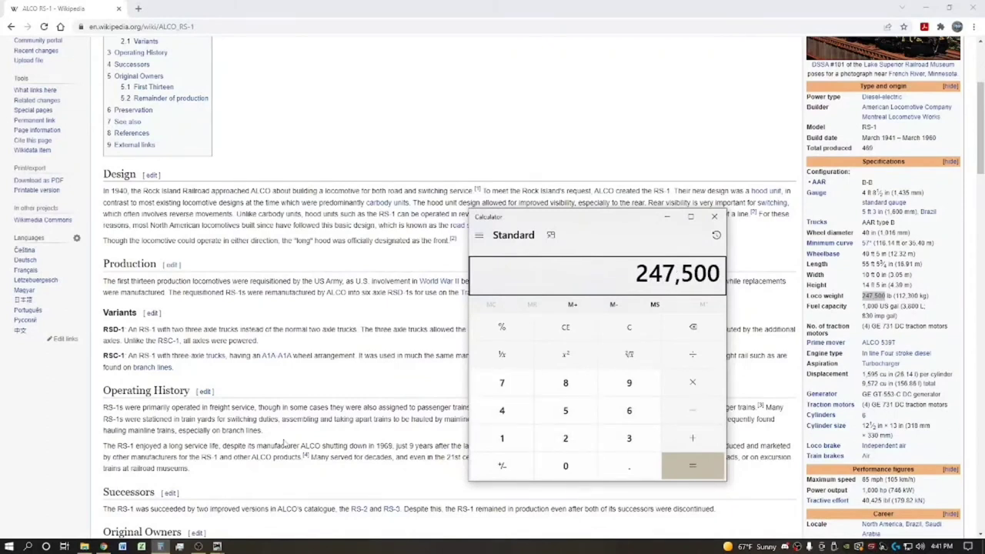
key(slash)
text(2000)
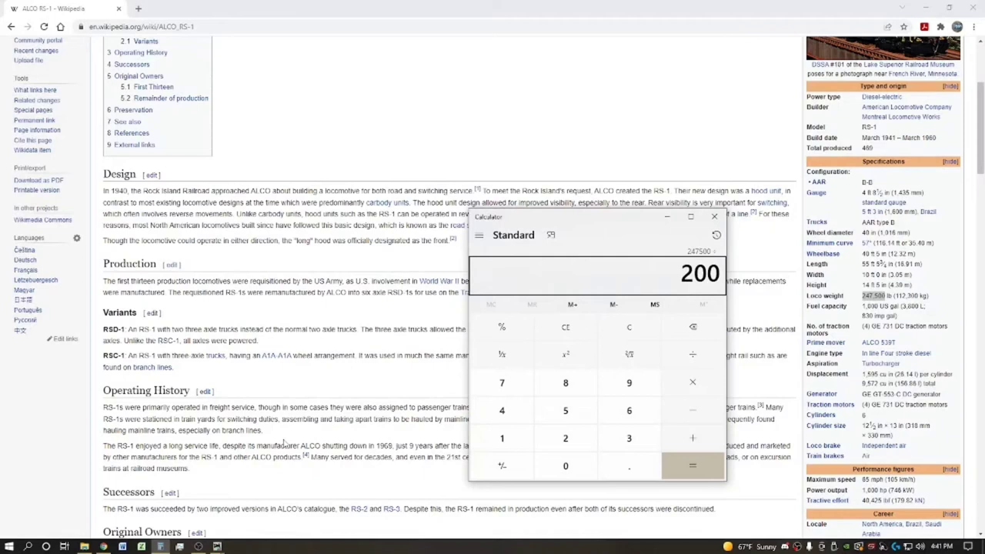
key(Return)
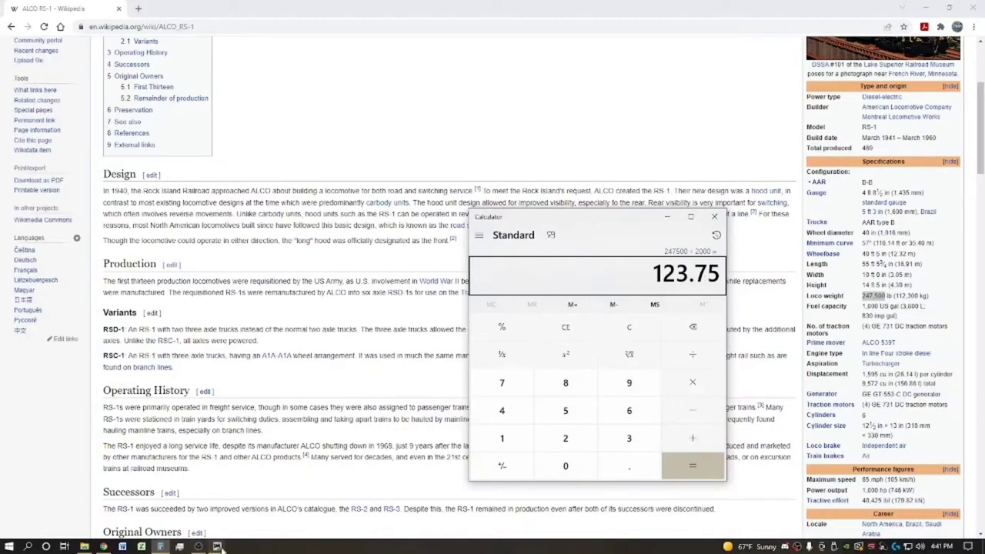
Step: Replace the 124 tons weight with 123.75 in the Add Locomotive form
mouse_move(218, 546)
click(331, 500)
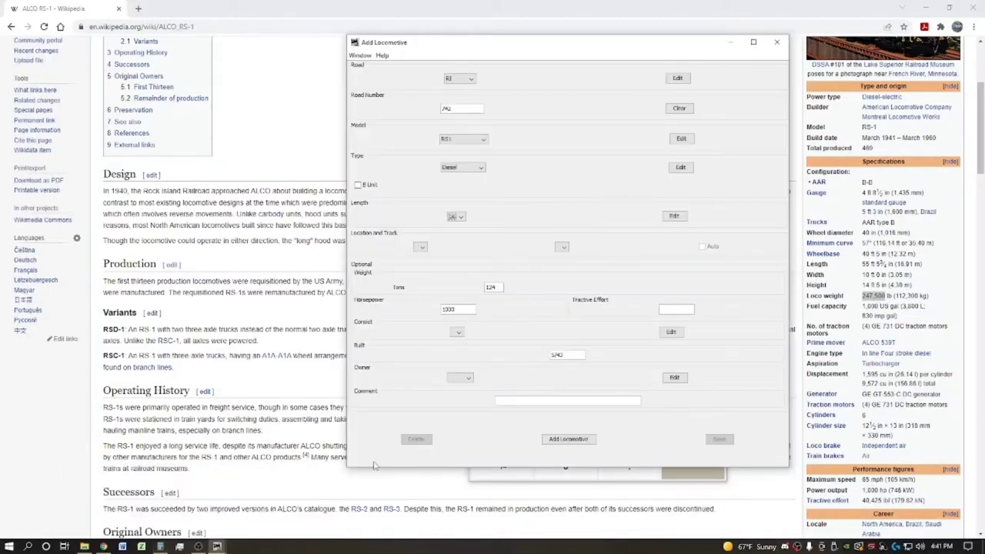
click(500, 288)
drag(497, 287, 489, 288)
text(123.75)
Step: Check the Consist list, choose an owner for locomotive 742, and bring the Locomotives roster forward
click(458, 333)
click(470, 377)
click(461, 396)
click(569, 440)
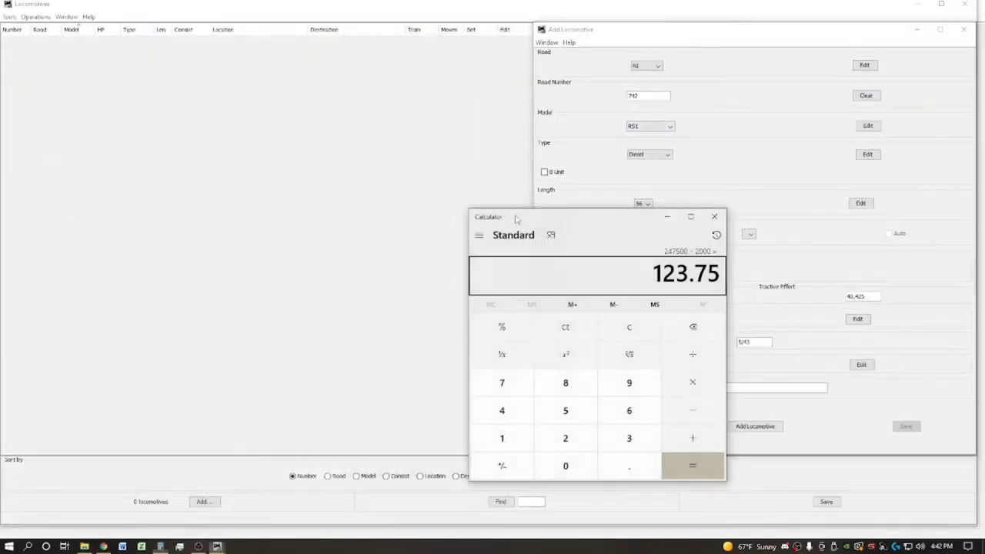
Step: Add RI 742 to the roster after trimming the weight's .75 so it reads 124 tons
click(697, 216)
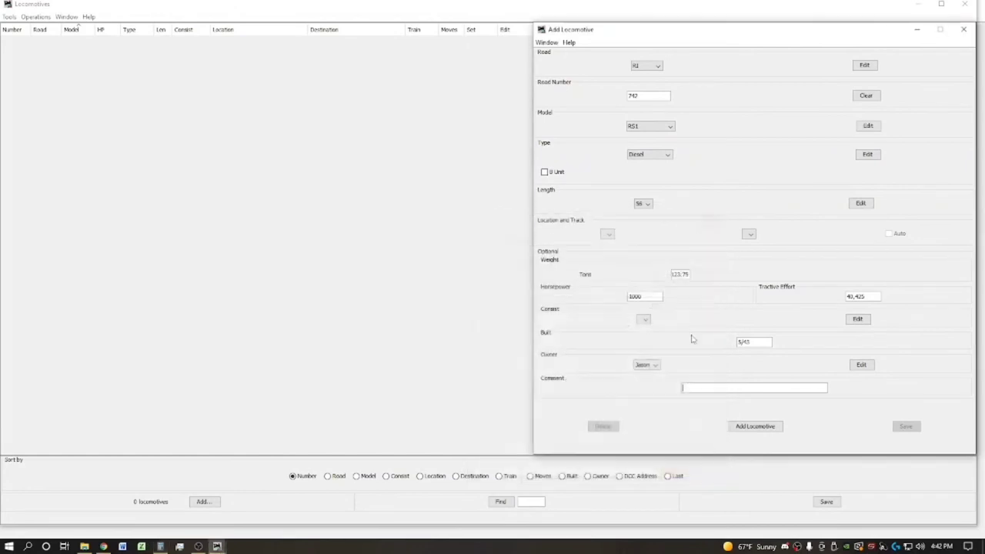
click(749, 429)
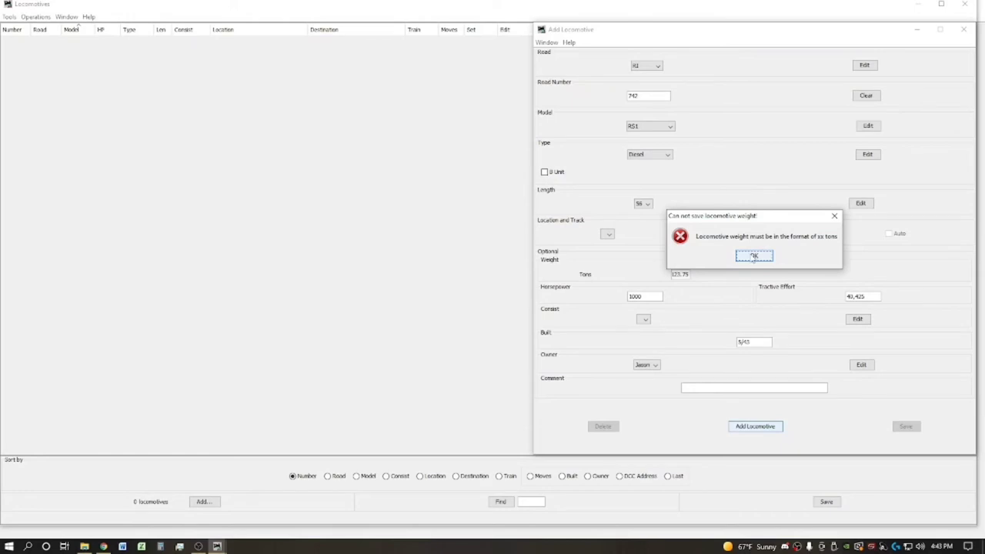
click(753, 256)
drag(689, 275, 680, 278)
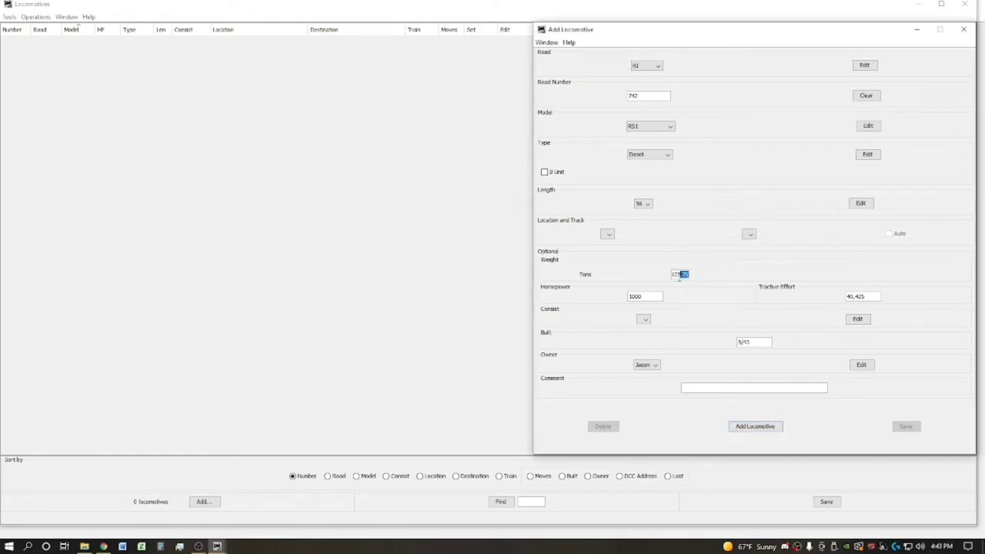
key(BackSpace)
click(755, 427)
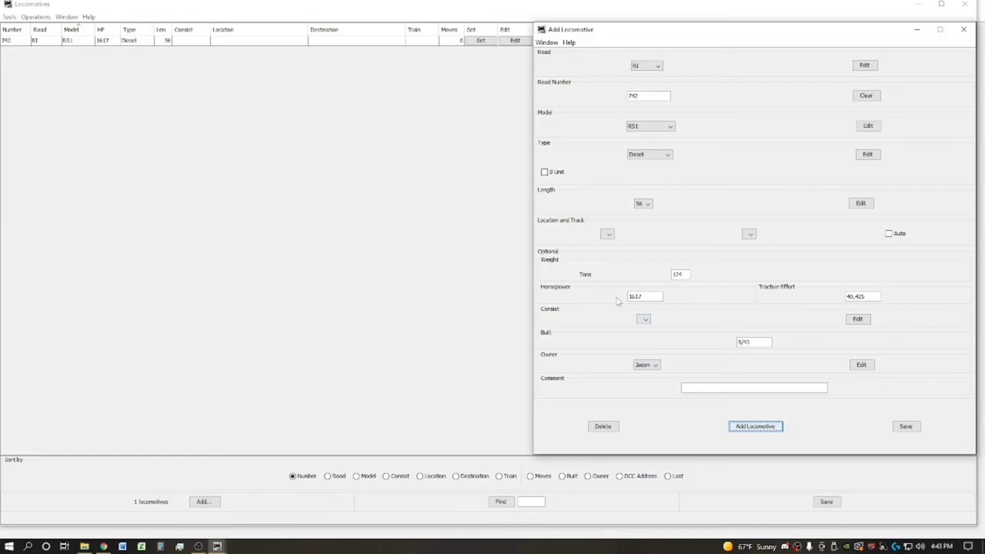
Step: Replace the last three horsepower digits with 0, then save and close the locomotive form
drag(651, 297, 632, 296)
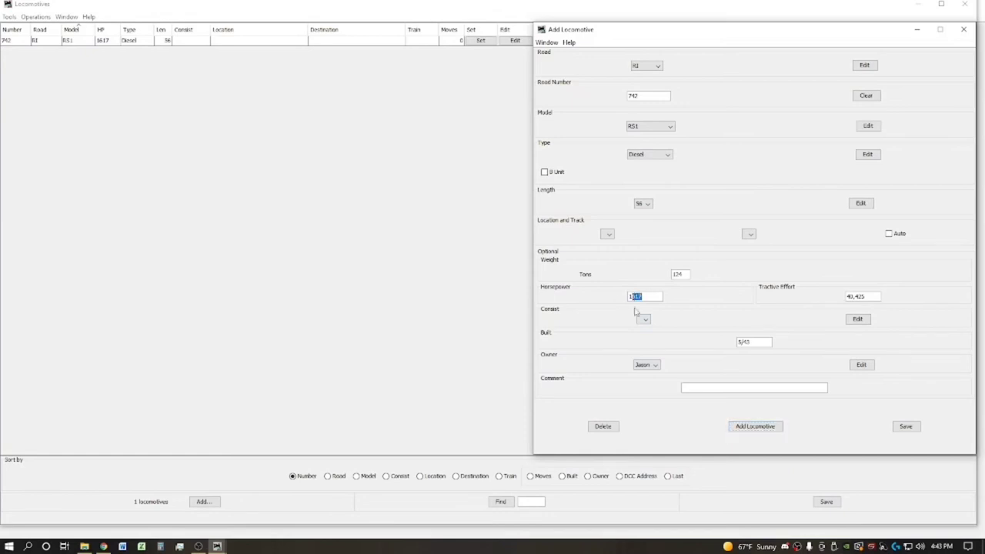
text(000)
click(904, 427)
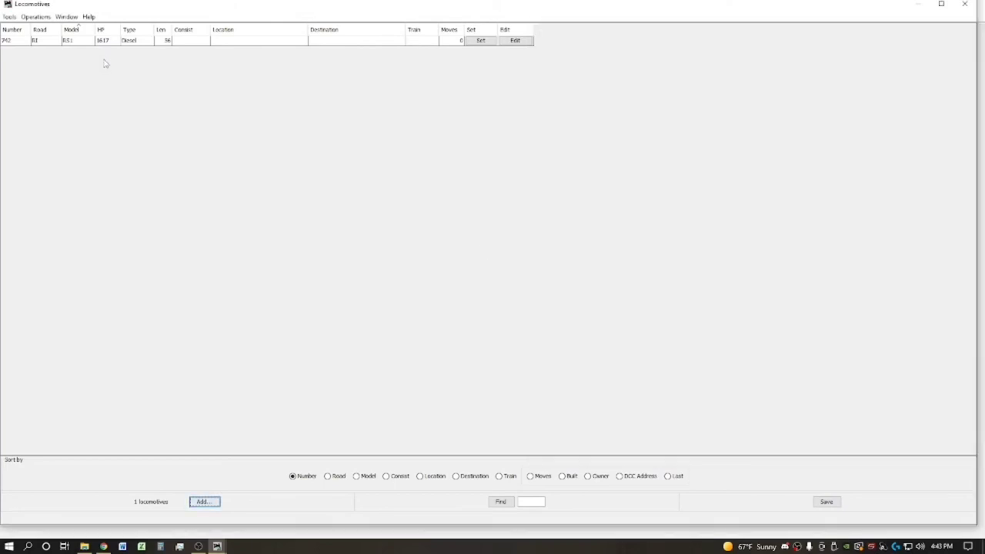
Step: Edit roster entry 742, replace horsepower 1617 with 1000, and save
click(515, 40)
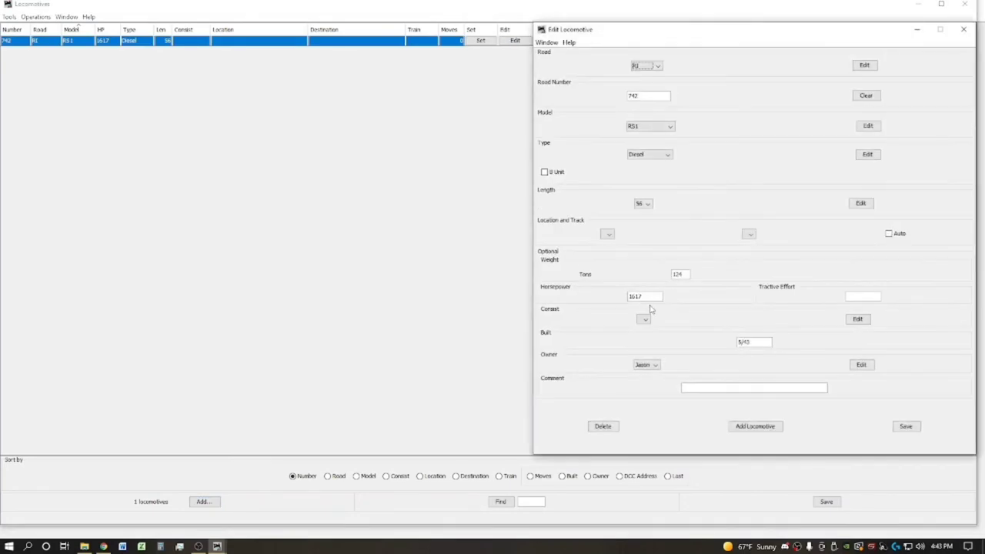
drag(655, 295, 597, 296)
text(1000)
click(908, 427)
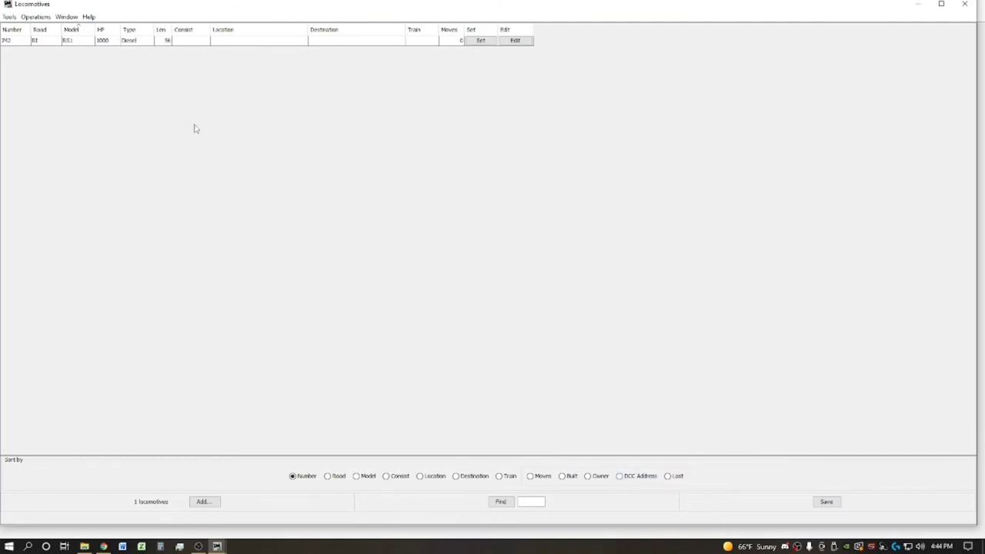
click(11, 16)
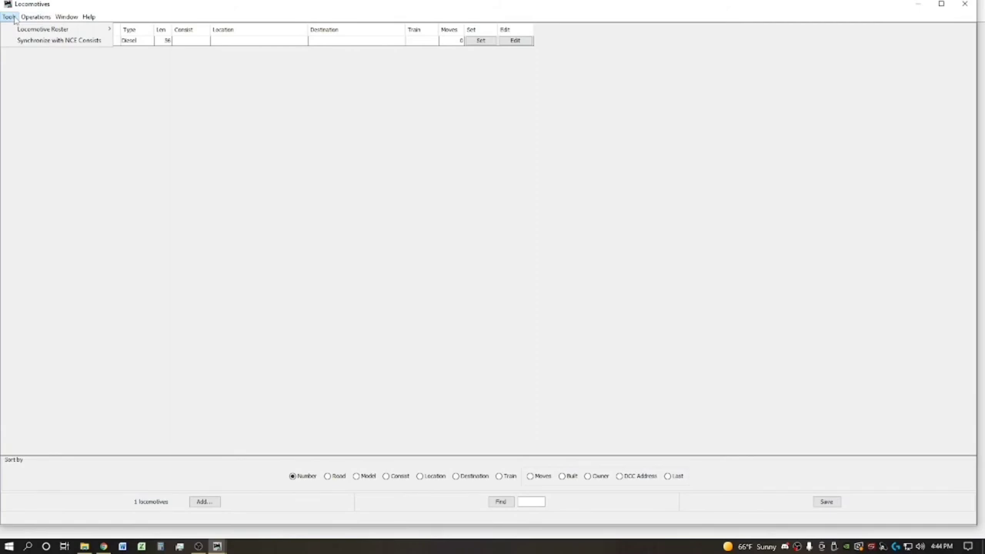
mouse_move(32, 21)
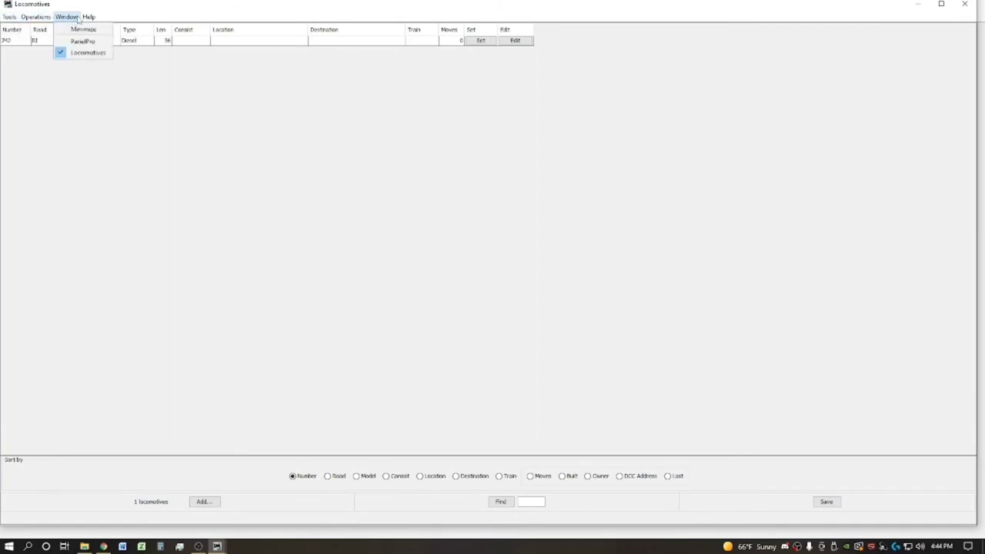
mouse_move(91, 18)
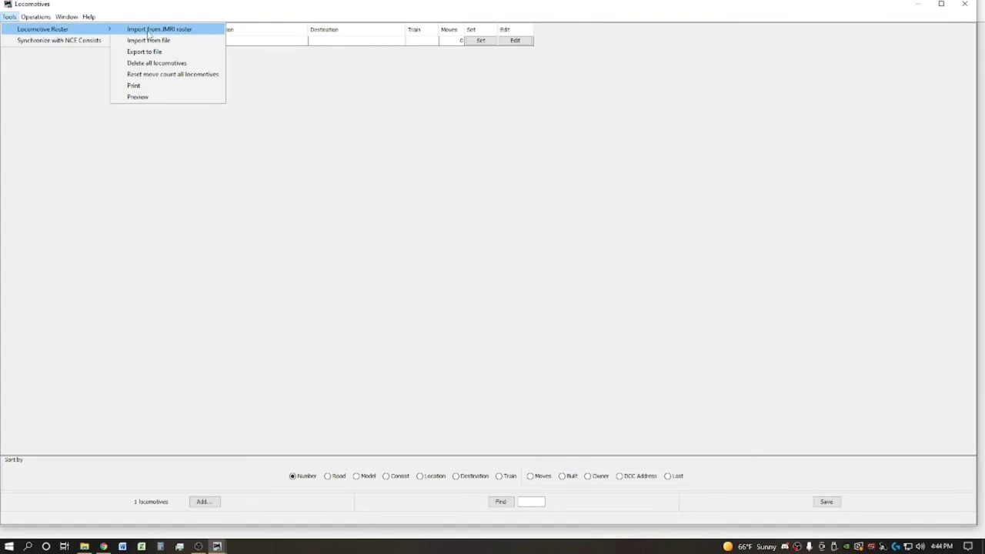
click(344, 136)
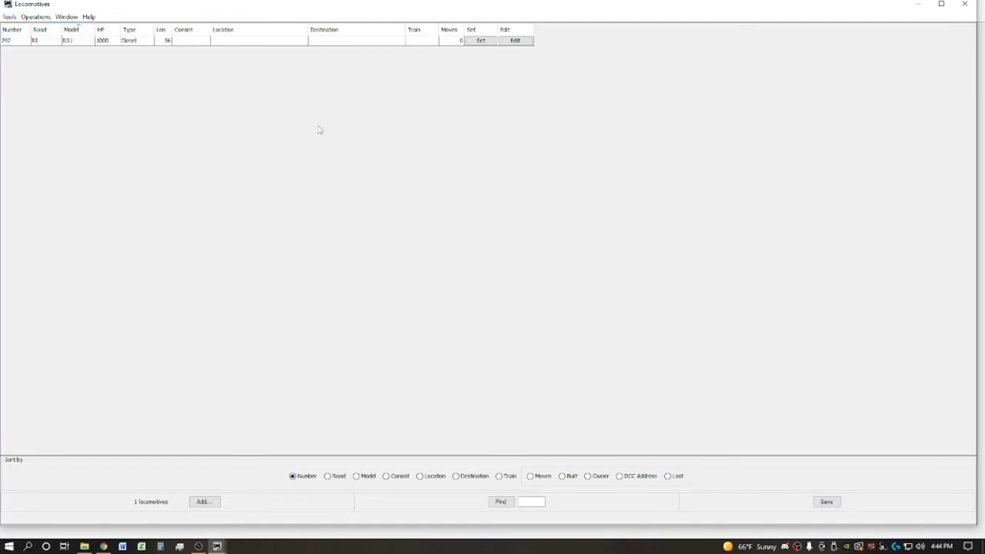